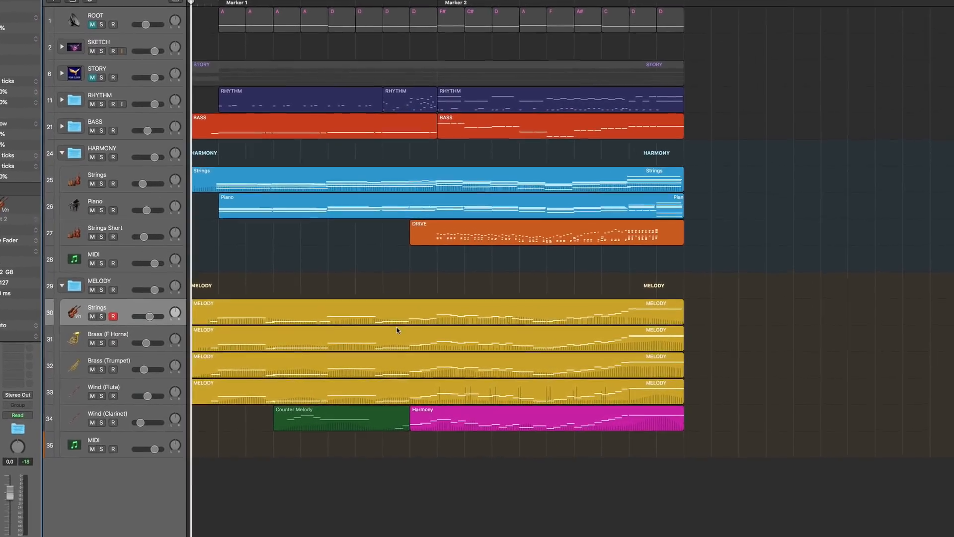
Step: Open the Strings MELODY region's notes and select the melody notes
double_click(408, 311)
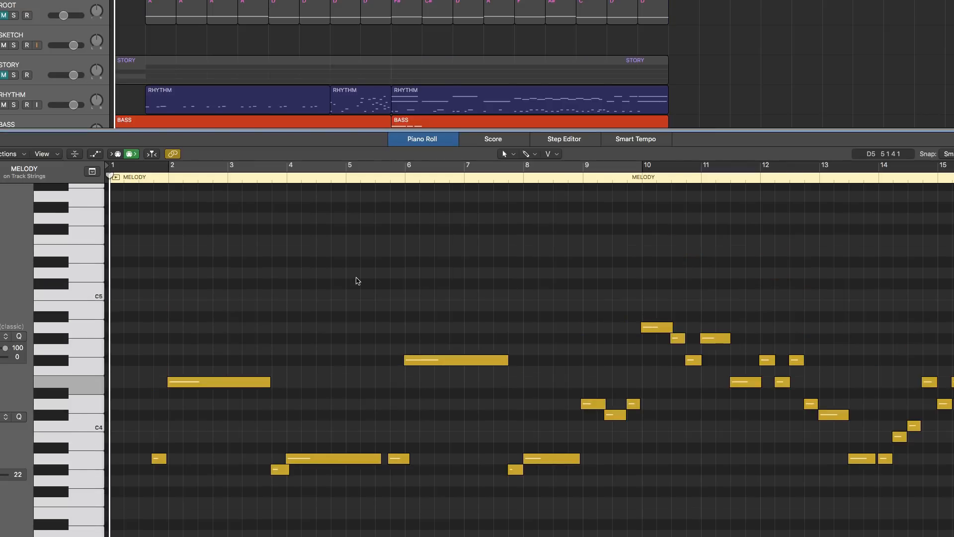
scroll(356, 279, "down", 5)
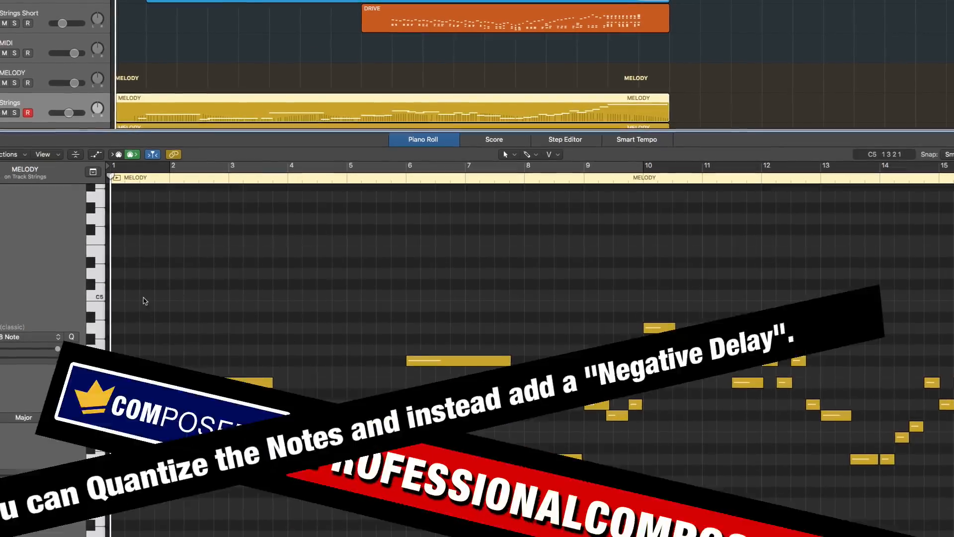
left_click_drag(146, 294, 404, 412)
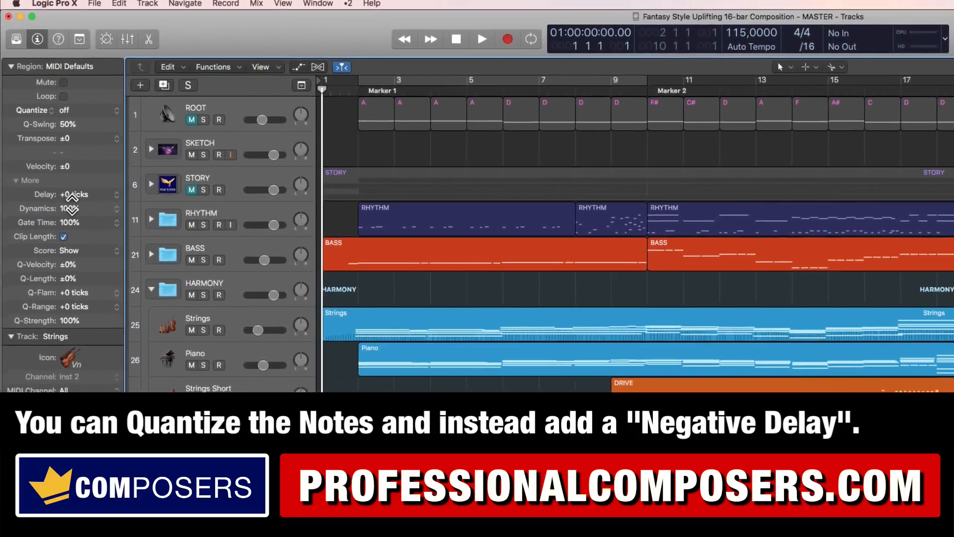
Step: Try a -2 ms Strings track delay, reset it to 0 ms, then reopen the MELODY region
left_click(16, 181)
left_click(16, 181)
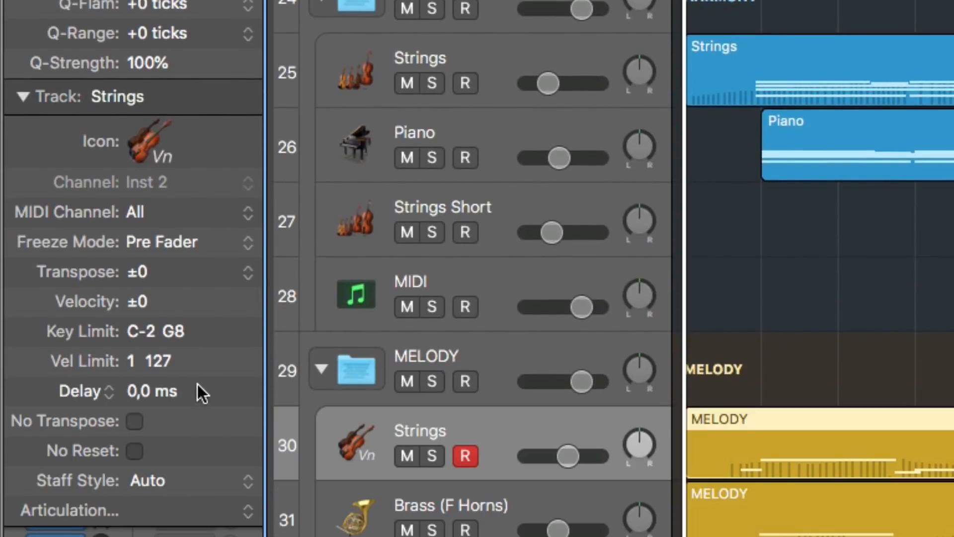
left_click_drag(137, 391, 137, 404)
double_click(149, 398)
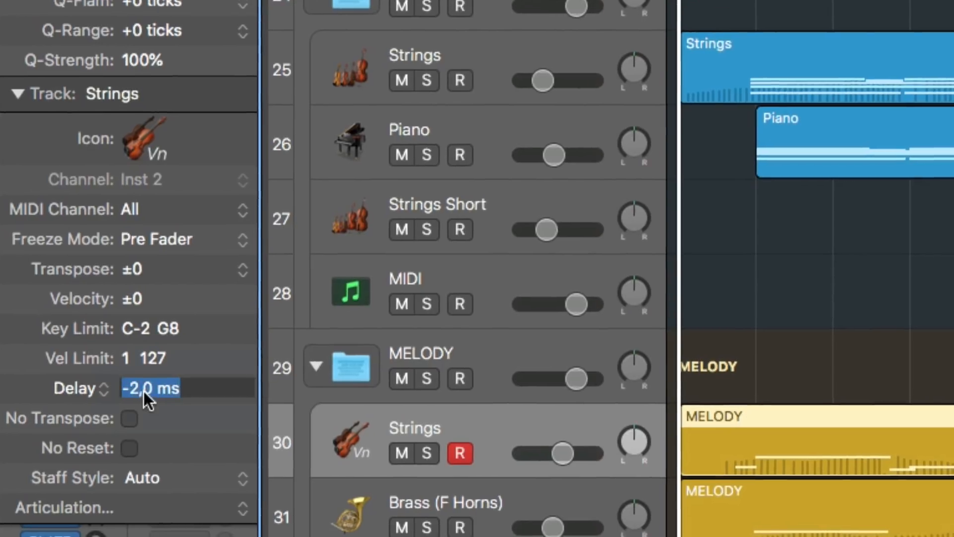
type("0")
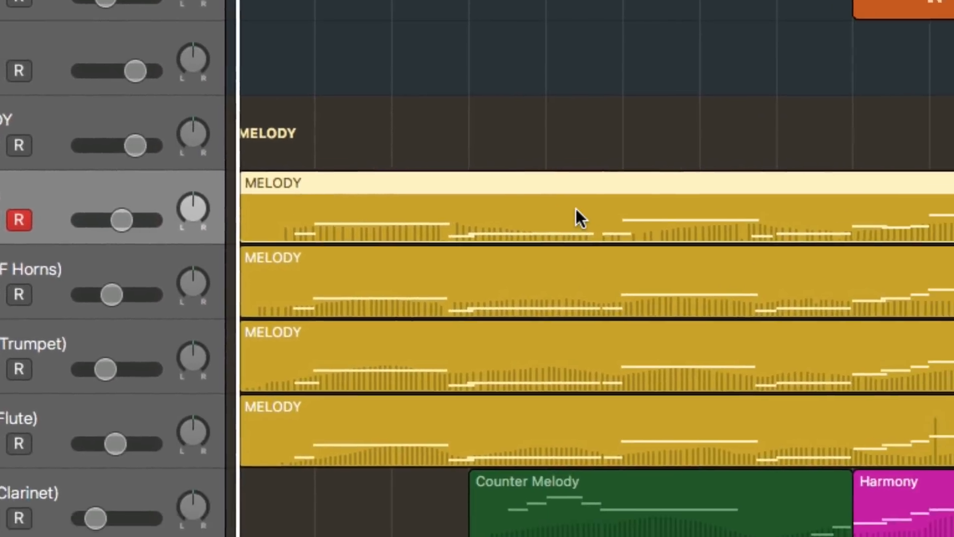
double_click(796, 323)
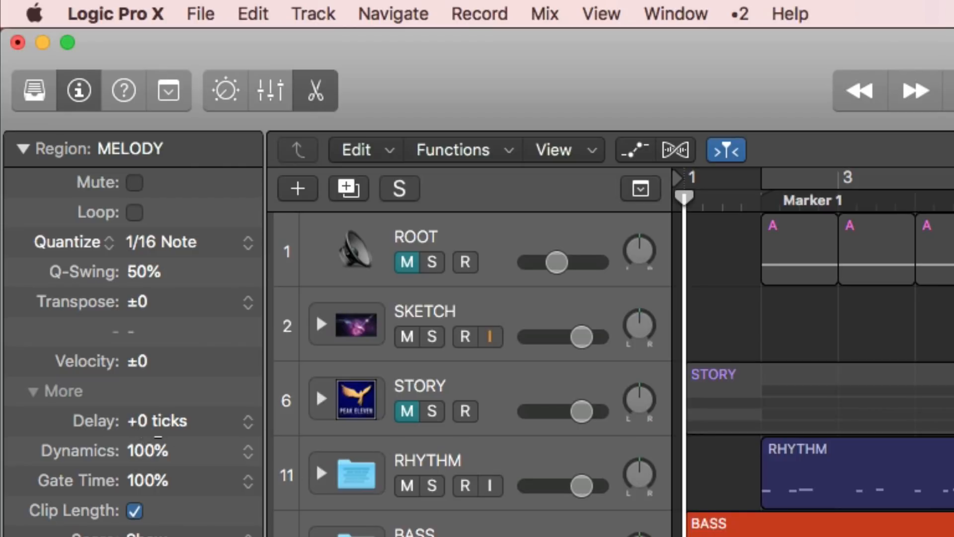
Step: Drag the MELODY region's Delay negative until it reads -1/96 (-34 ticks)
left_click_drag(158, 434, 175, 534)
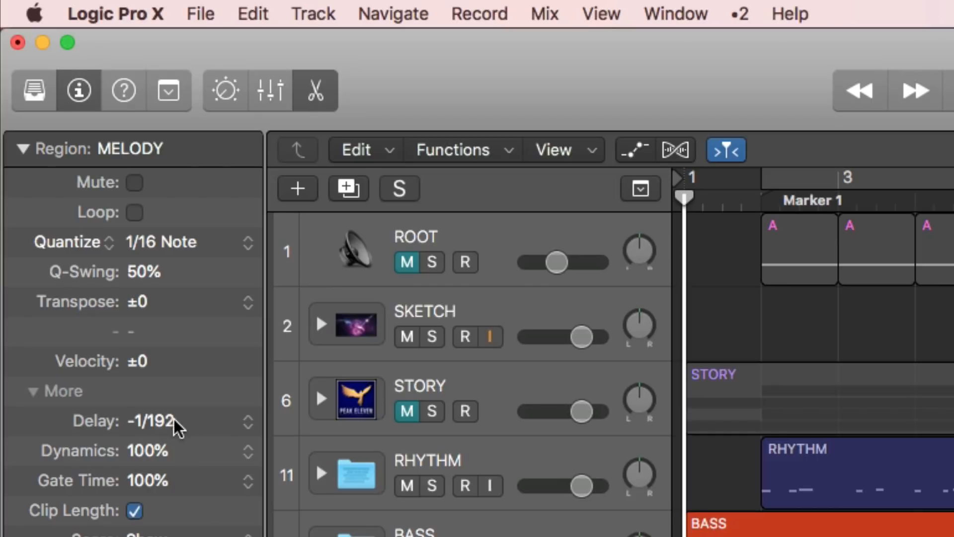
left_click_drag(177, 422, 186, 533)
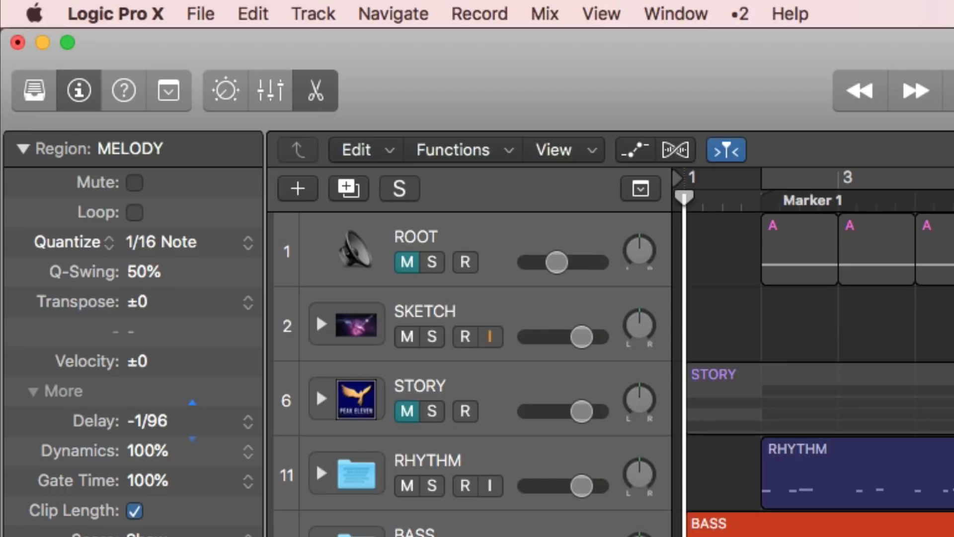
left_click_drag(167, 431, 167, 419)
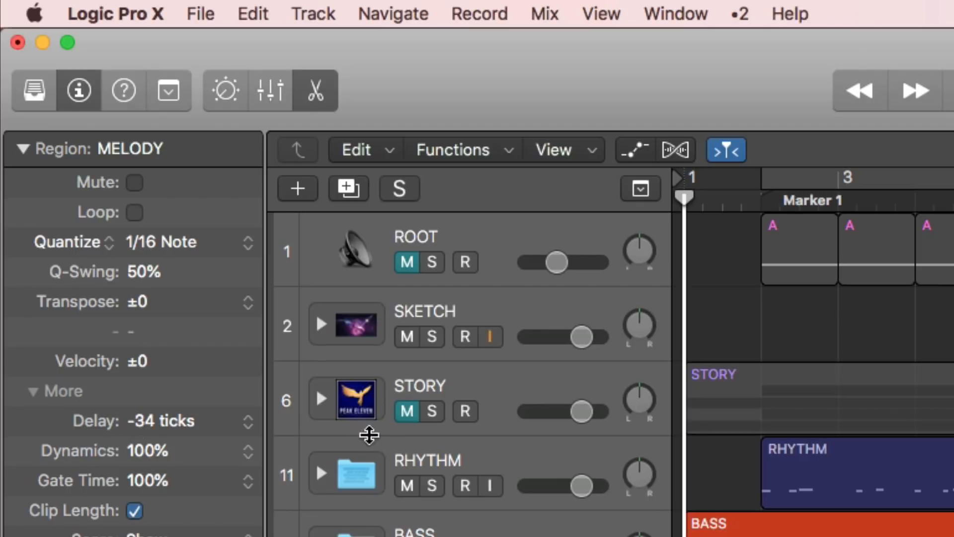
left_click_drag(170, 420, 172, 433)
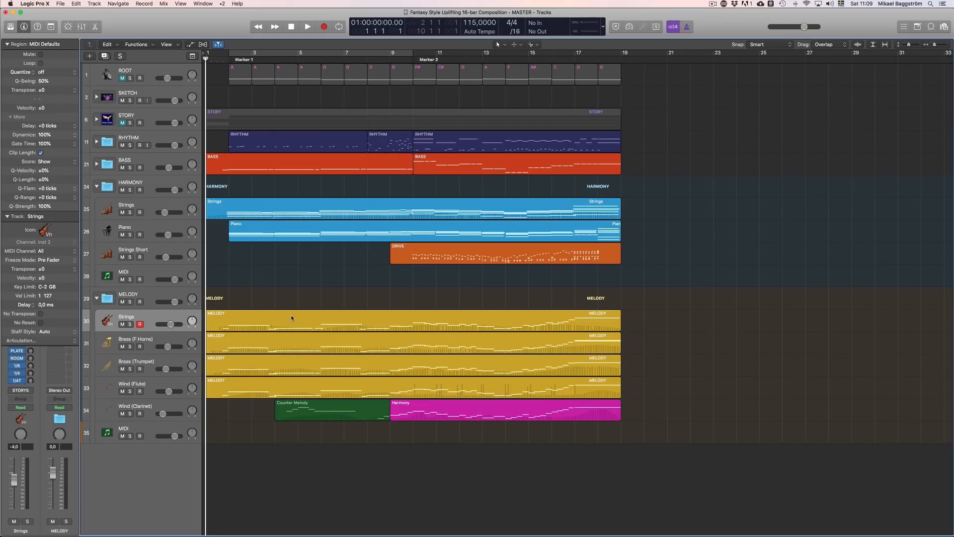
Step: Duplicate the Strings MELODY region to start at bar 19, then clear the selection
left_click(291, 318)
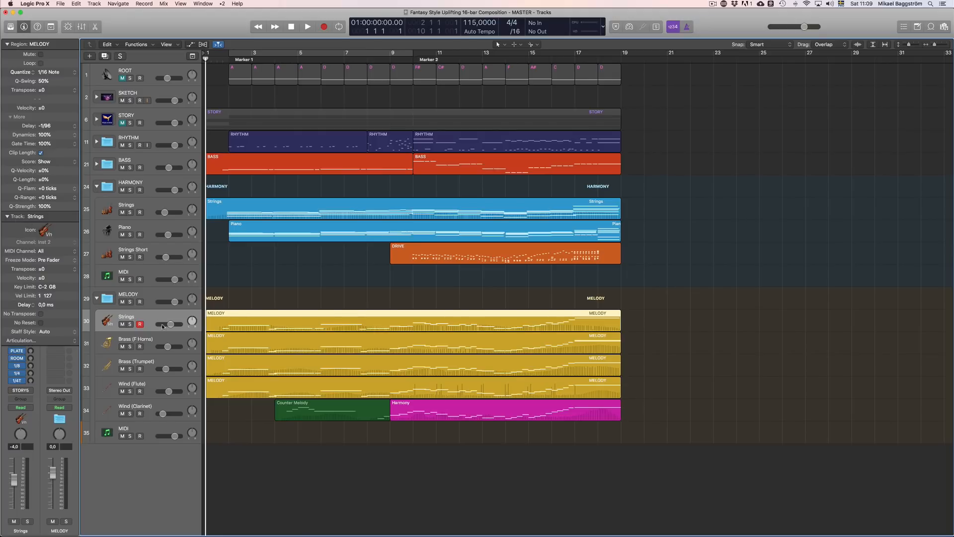
left_click_drag(552, 325, 898, 328)
left_click(707, 238)
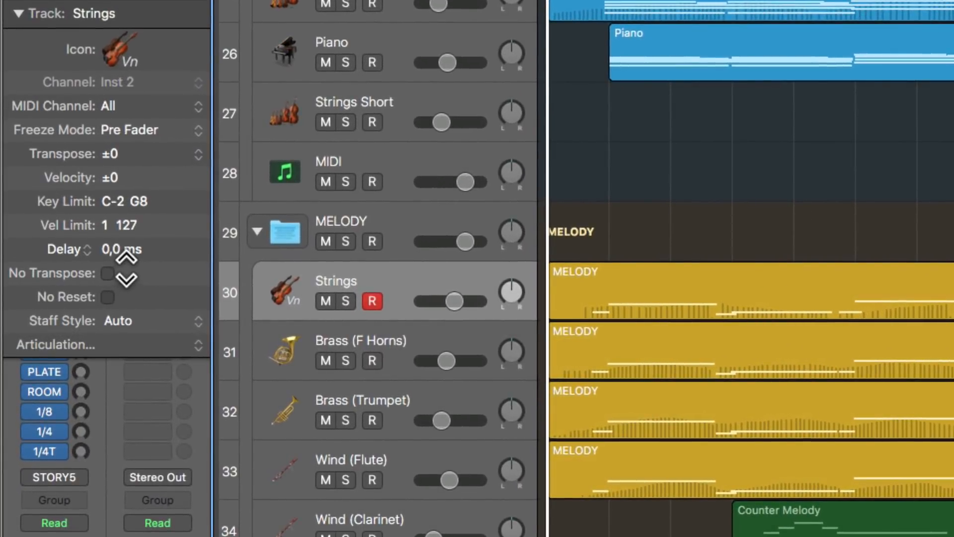
Step: Lower the Strings track delay to -46,0 ms
left_click_drag(125, 272, 113, 374)
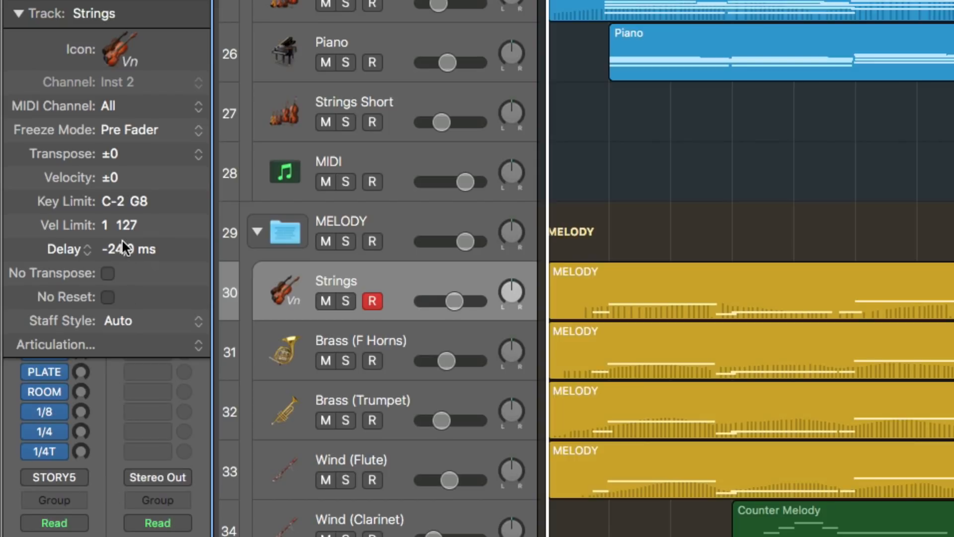
left_click_drag(124, 248, 126, 278)
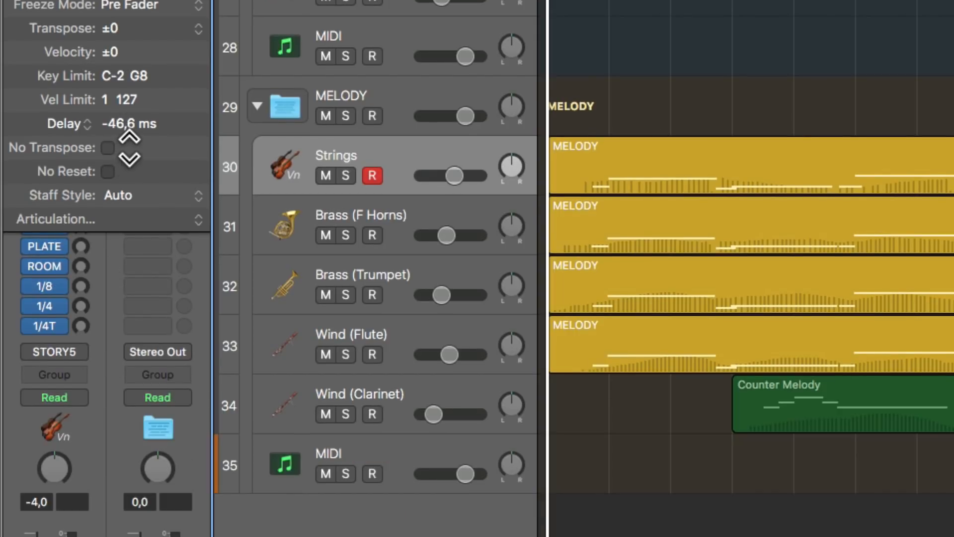
left_click_drag(129, 254, 932, 176)
left_click(929, 170)
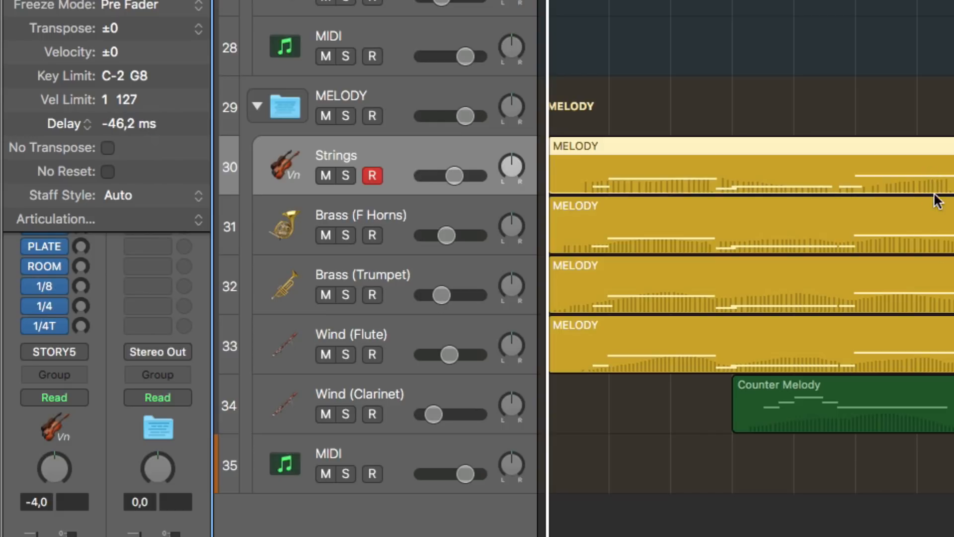
left_click(883, 96)
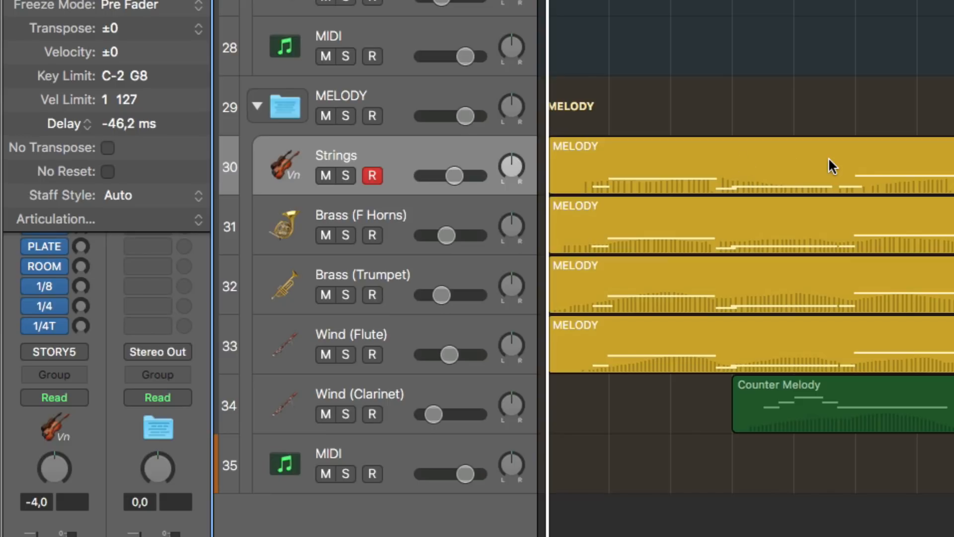
left_click_drag(149, 127, 154, 121)
Step: Select the Strings MELODY region
left_click(717, 139)
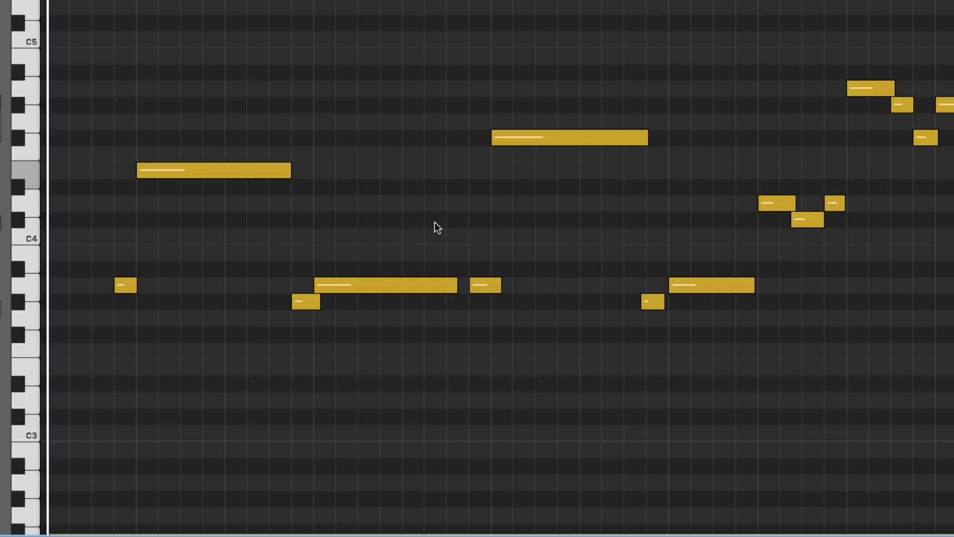
Step: Select the melody notes, nudge them earlier twice, then deselect them
key("super+a")
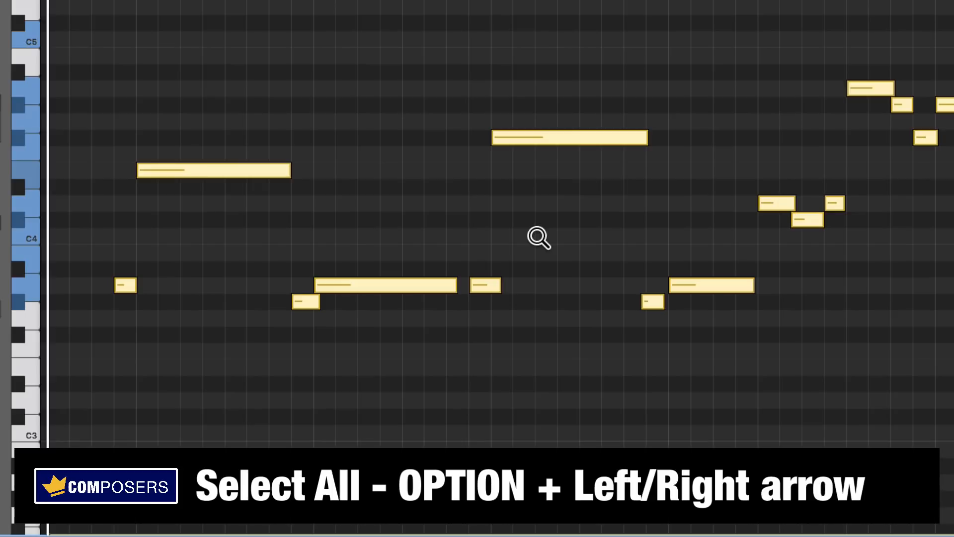
key("alt+Left")
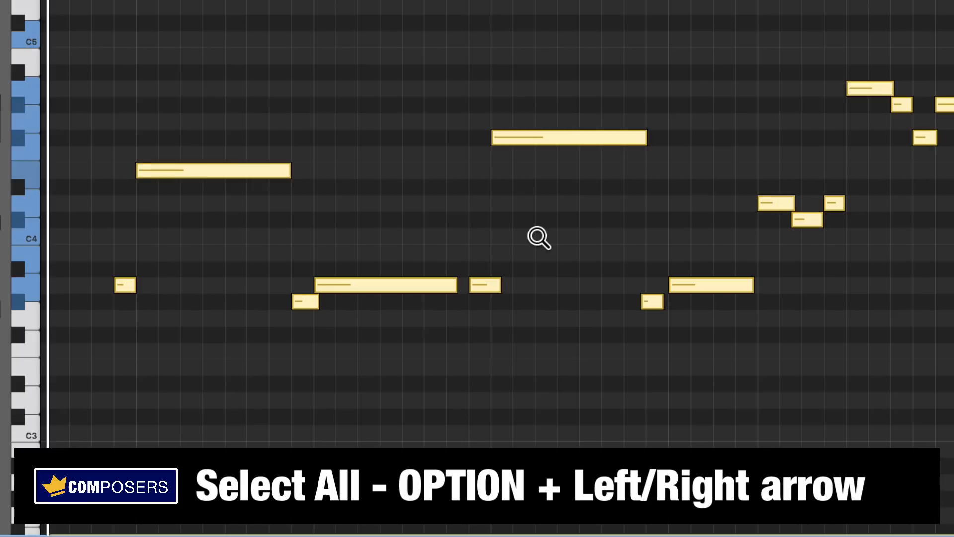
left_click_drag(411, 375, 105, 136)
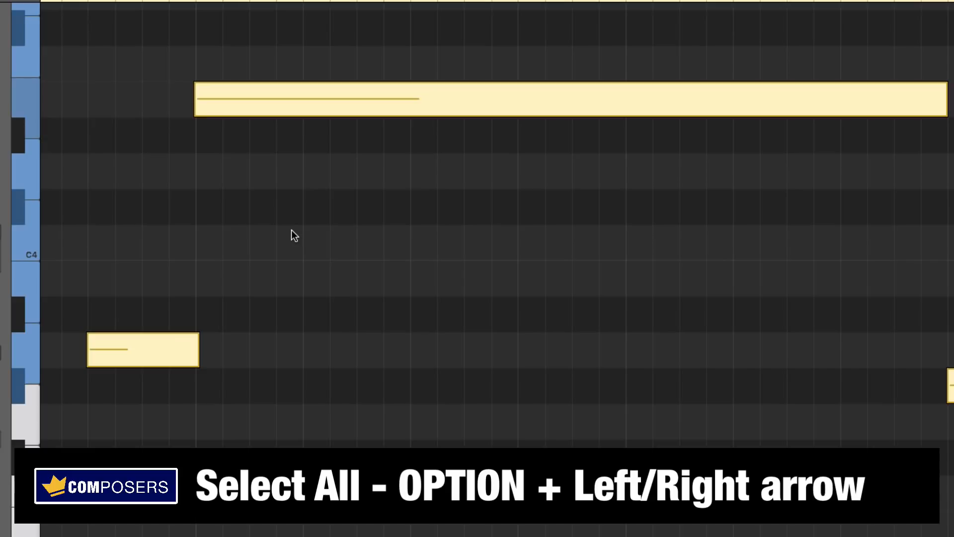
key("alt+Left")
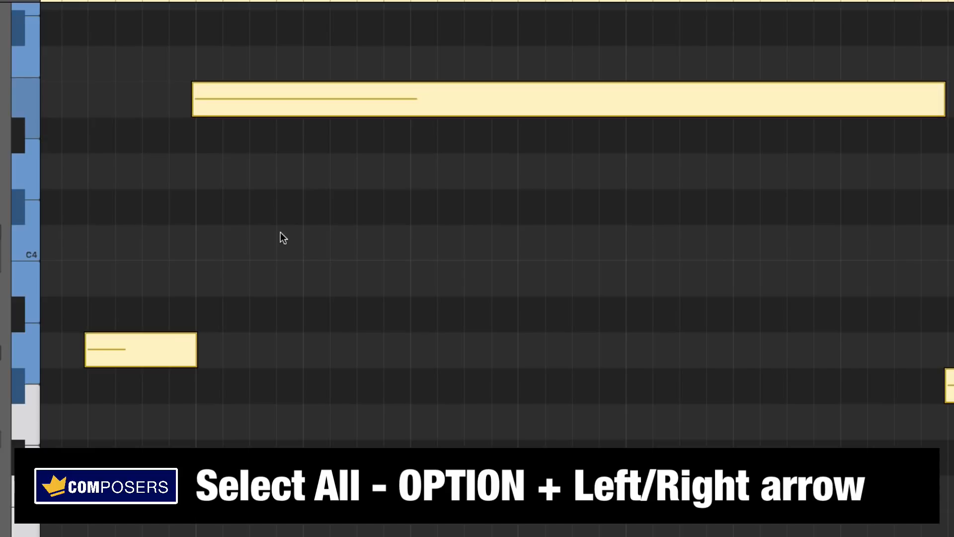
left_click(280, 233)
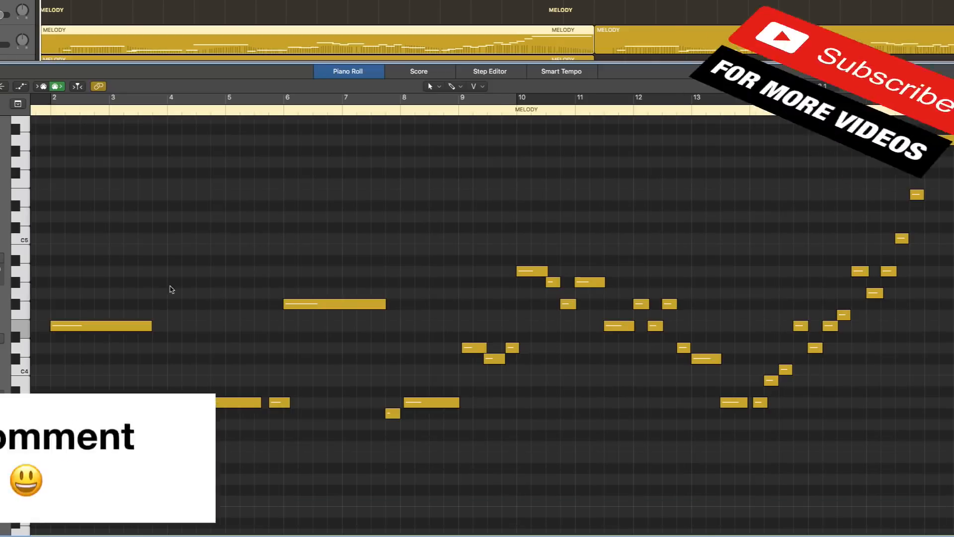
Step: Select all MELODY notes, nudge them slightly earlier once more, then deselect
scroll(120, 274, "left", 2)
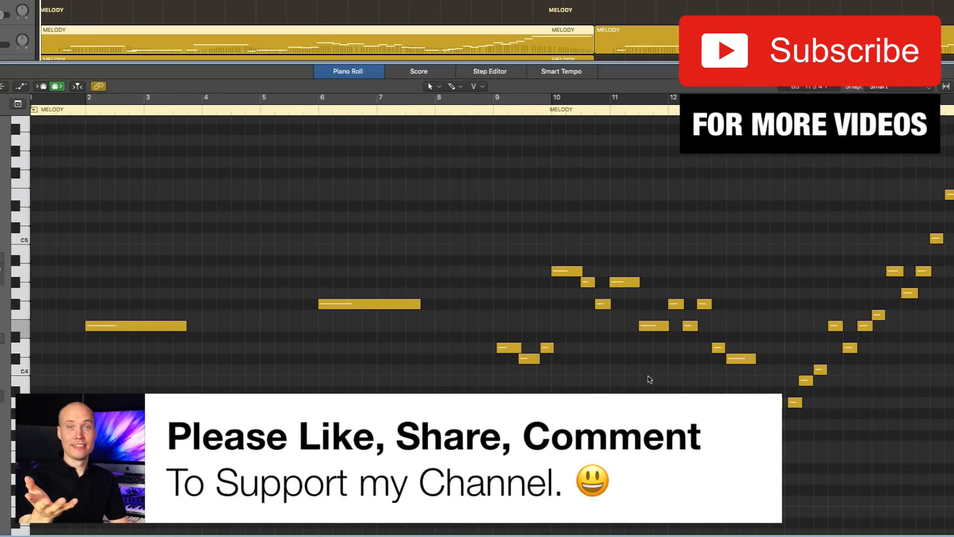
scroll(645, 385, "right", 4)
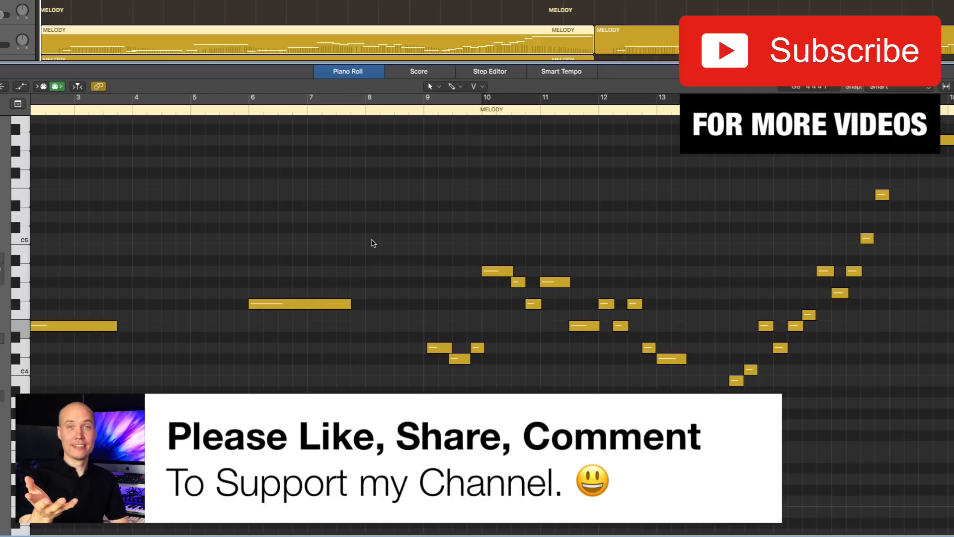
key("super+a")
key("ctrl+alt+Left")
key("ctrl+alt+Left")
key("ctrl+alt+Left")
key("ctrl+alt+Left")
key("ctrl+alt+Left")
key("ctrl+alt+Left")
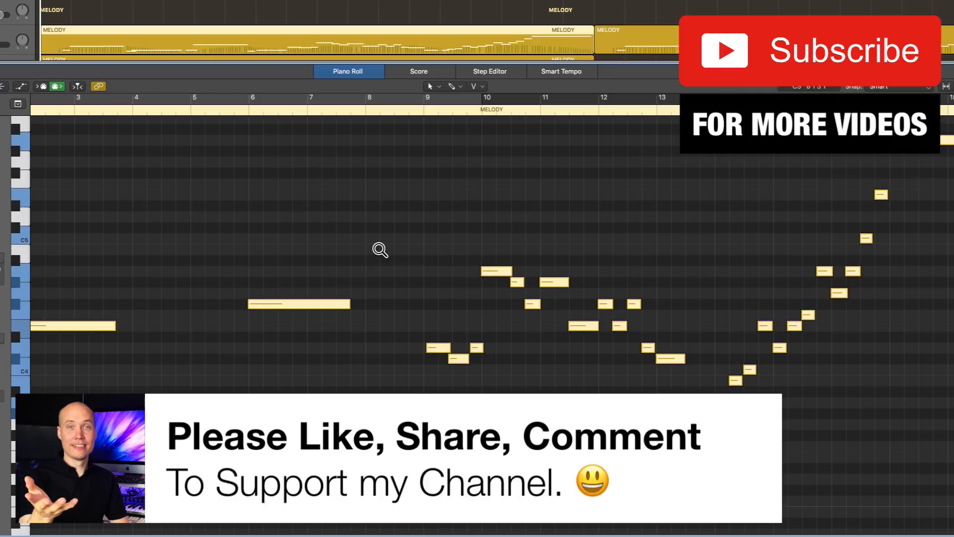
left_click(373, 244)
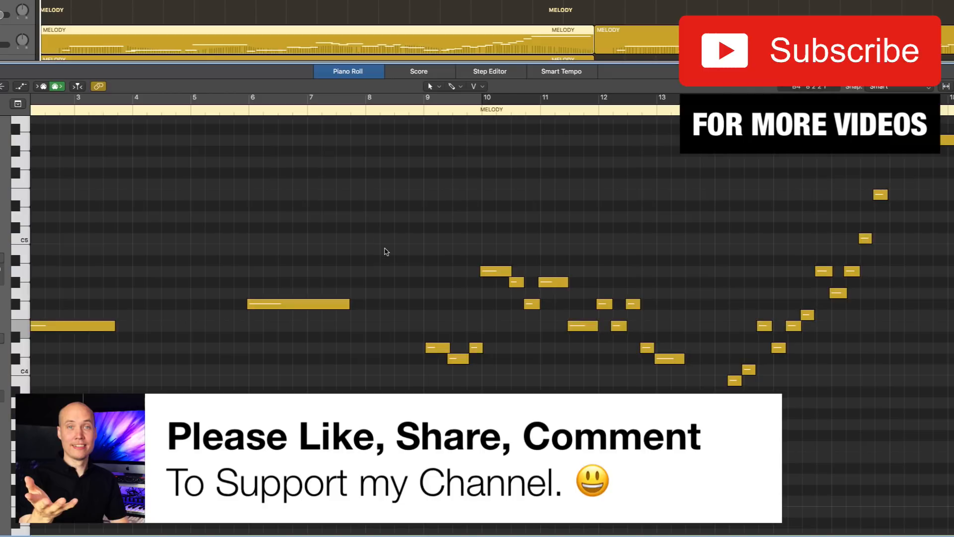